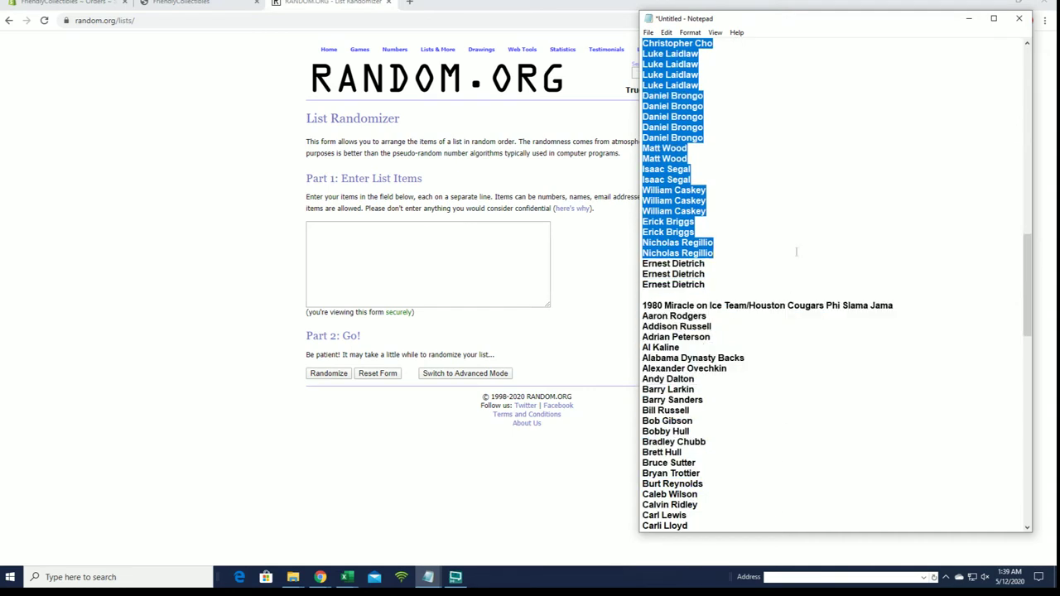
# Copy the selected block of owner names from Notepad into the List Randomizer's items field
pyautogui.rightClick(713, 218)
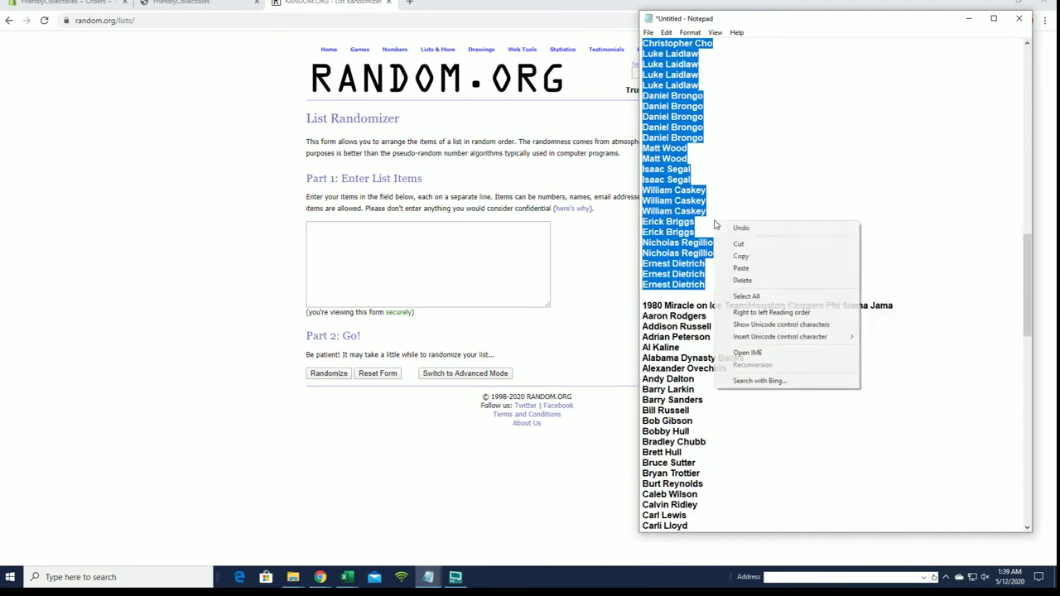
pyautogui.click(758, 256)
pyautogui.click(417, 273)
pyautogui.rightClick(364, 251)
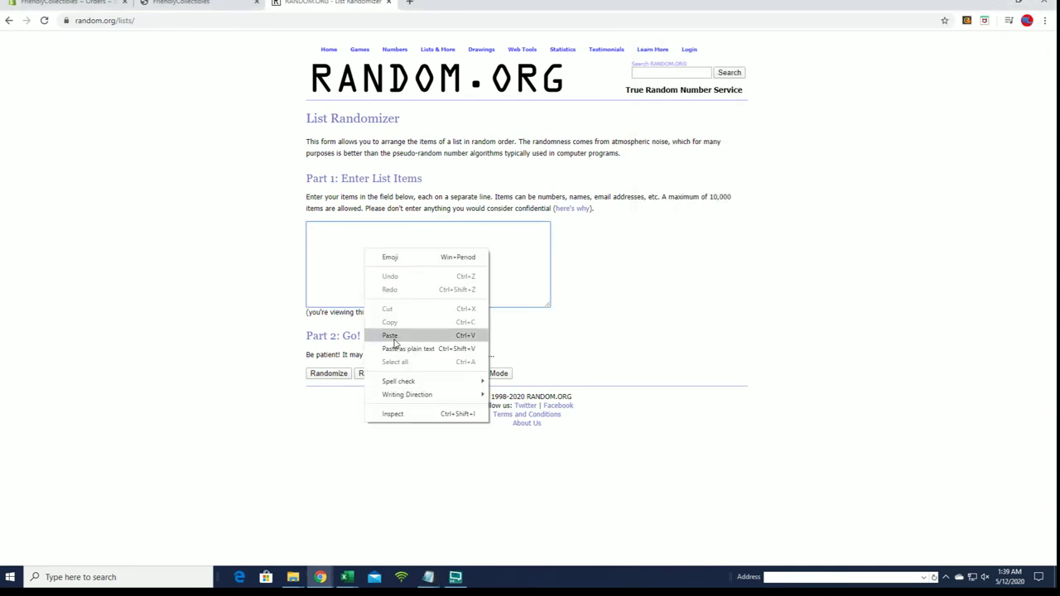
pyautogui.click(386, 333)
# Randomize the owner list seven times in total
pyautogui.click(323, 373)
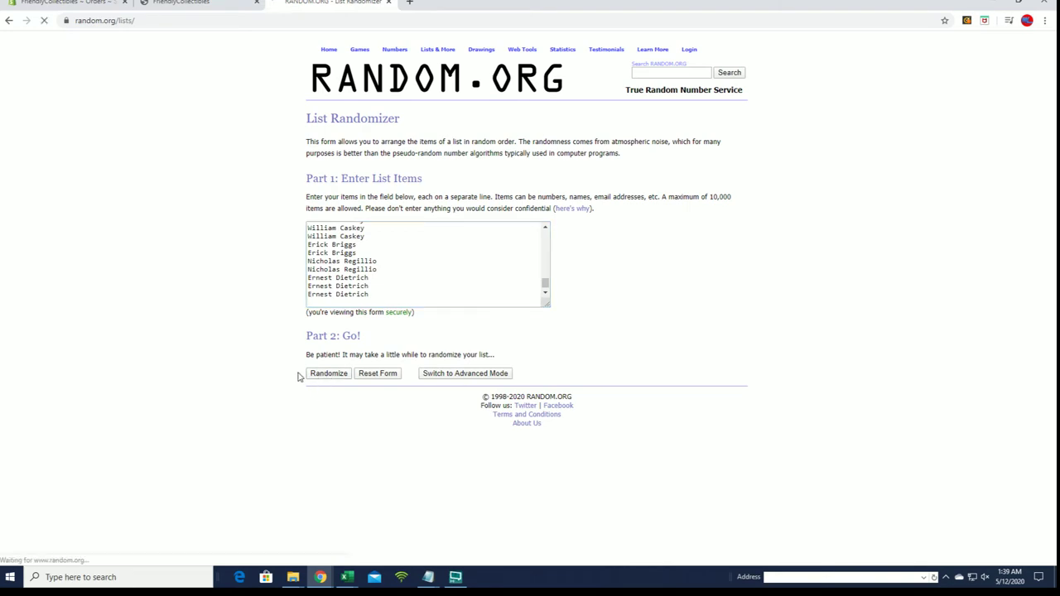
pyautogui.scroll(-3, 301, 344)
pyautogui.scroll(-5, 302, 344)
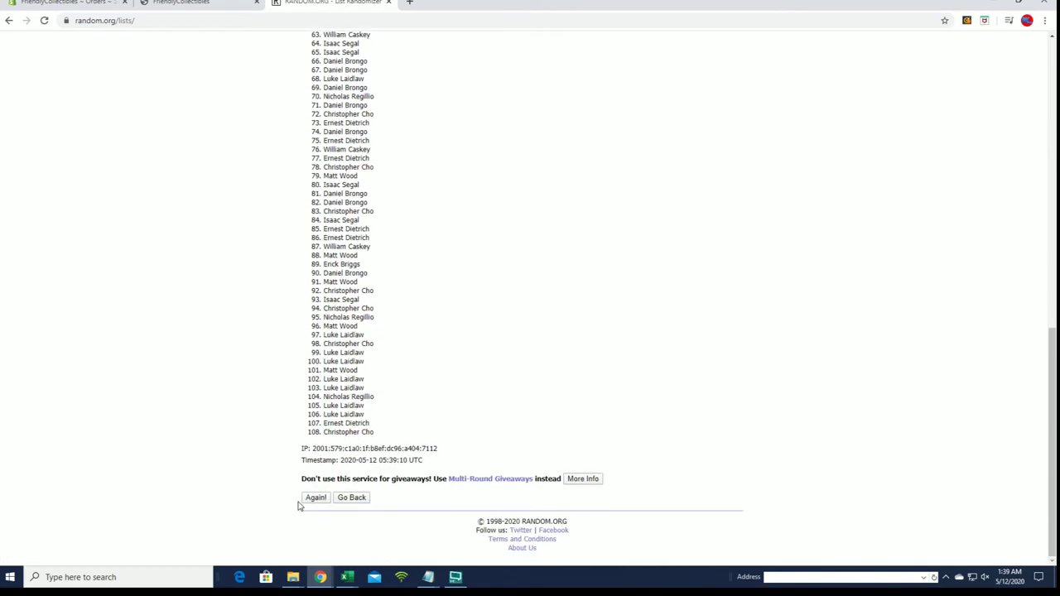
pyautogui.click(313, 497)
pyautogui.scroll(-8, 308, 433)
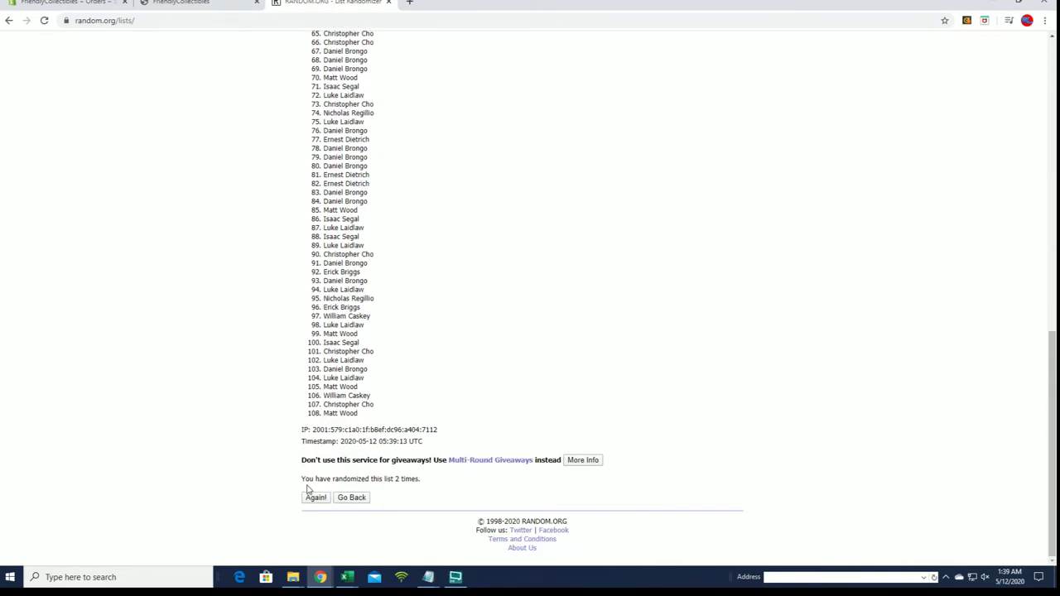
pyautogui.click(313, 497)
pyautogui.scroll(-8, 315, 505)
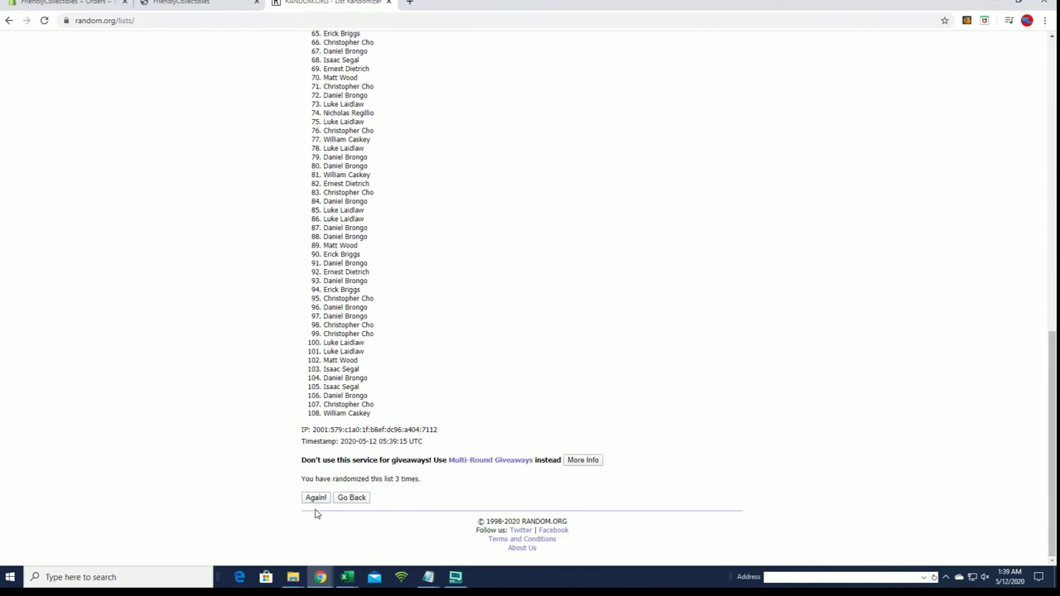
pyautogui.click(316, 498)
pyautogui.scroll(-8, 318, 480)
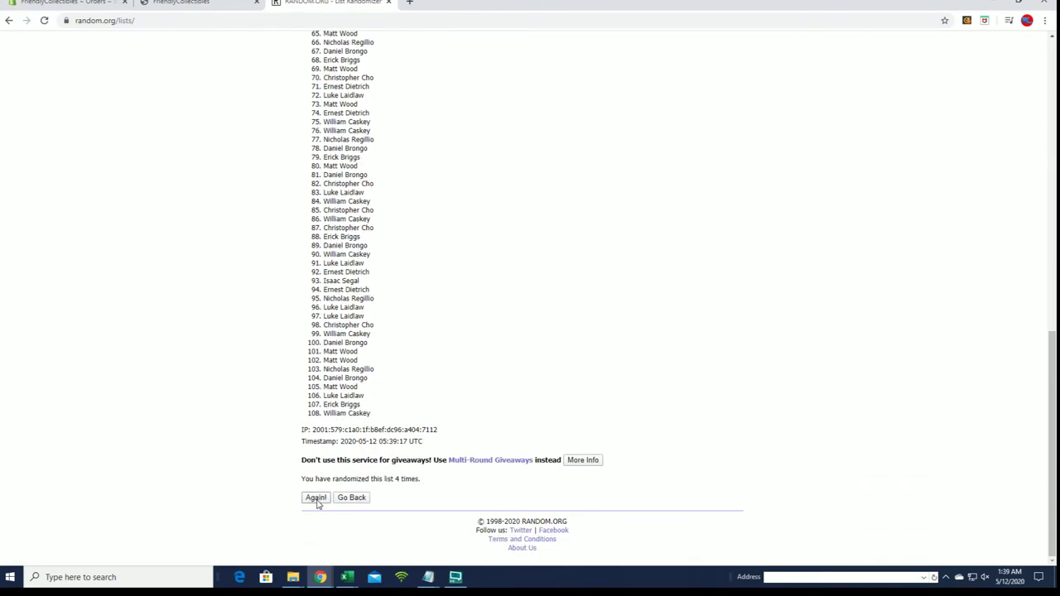
pyautogui.click(315, 500)
pyautogui.scroll(-8, 321, 489)
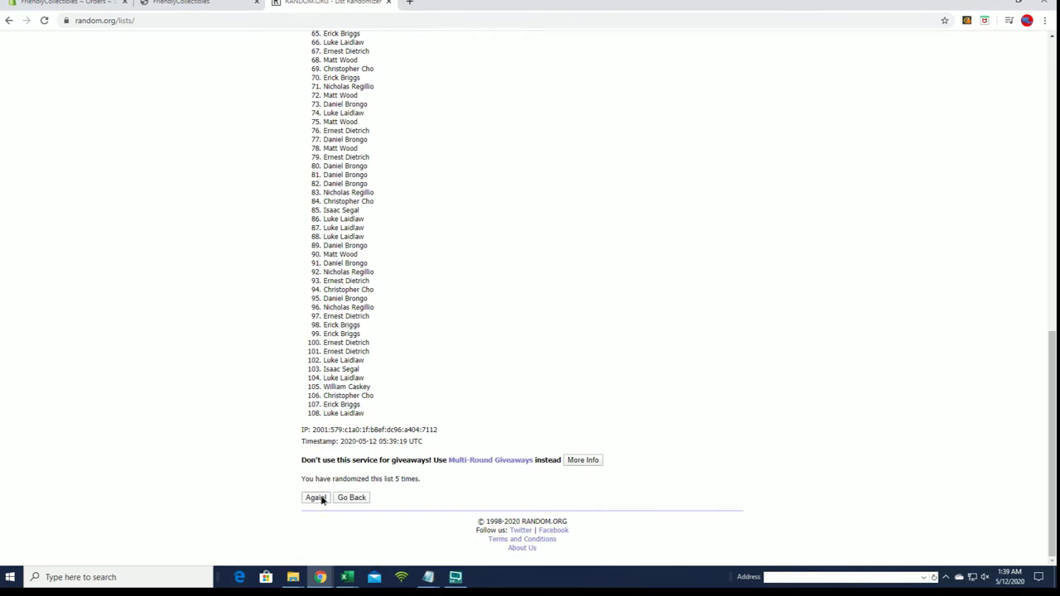
pyautogui.click(315, 499)
pyautogui.scroll(-8, 322, 472)
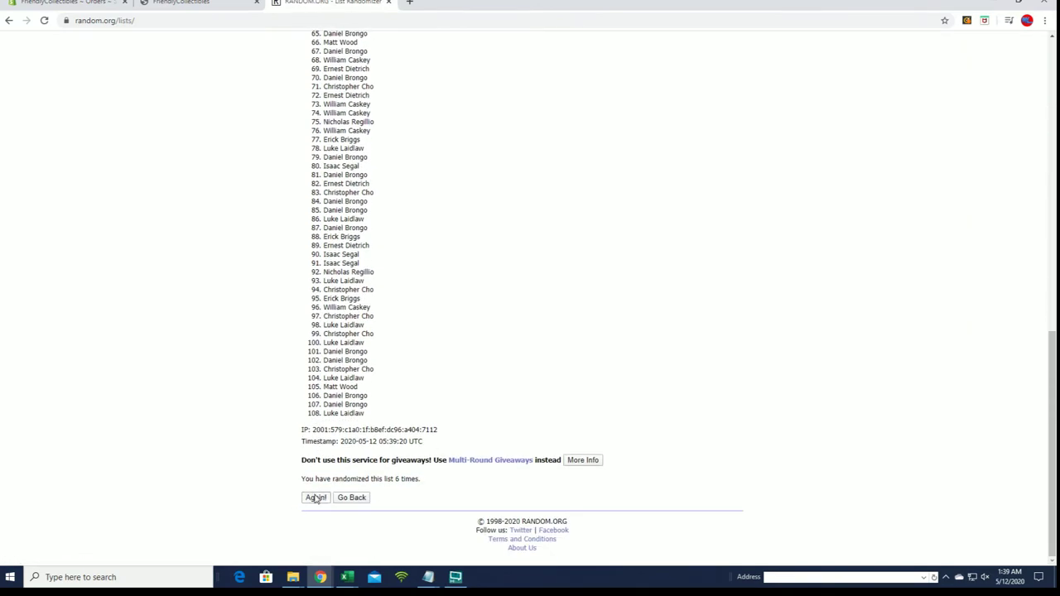
pyautogui.click(316, 499)
# Copy the complete randomized owner list, from the first item to item 108, on the results page
pyautogui.moveTo(325, 158); pyautogui.dragTo(367, 270)
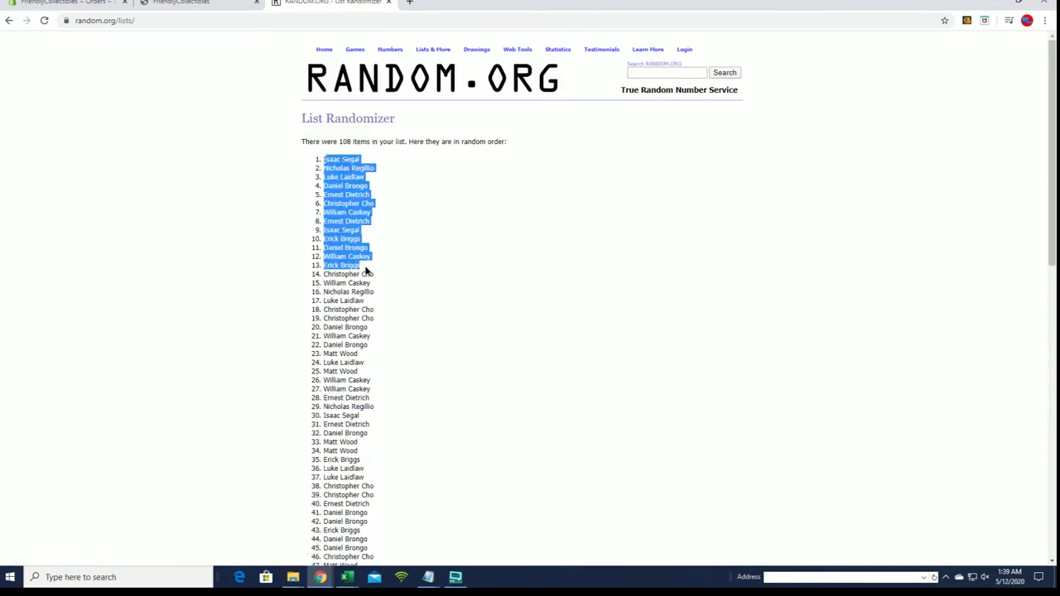
pyautogui.click(374, 188)
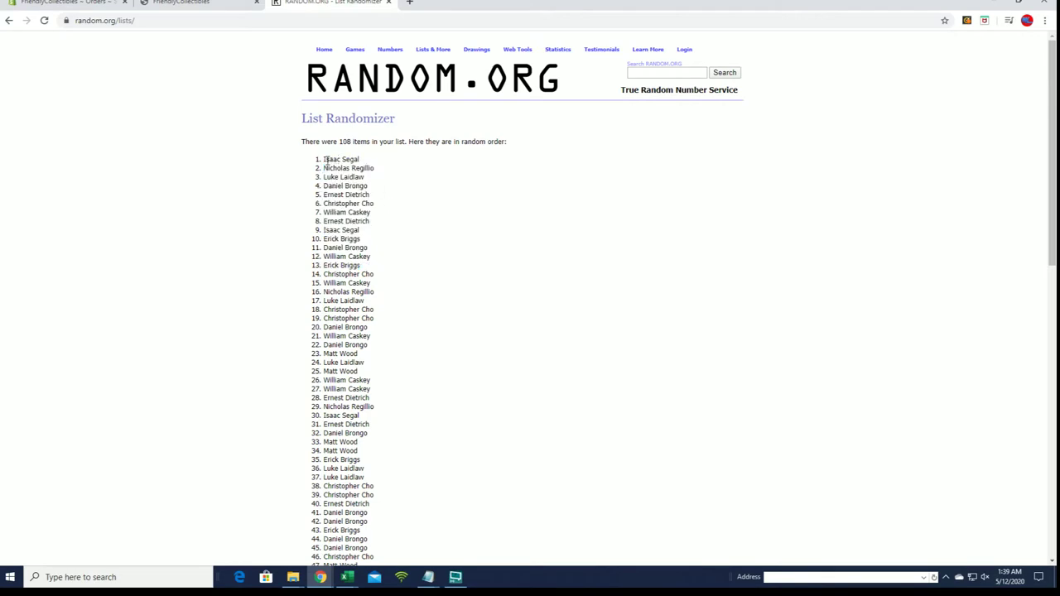
pyautogui.moveTo(325, 159); pyautogui.dragTo(404, 419)
pyautogui.scroll(-2, 367, 217)
pyautogui.scroll(-7, 372, 207)
pyautogui.rightClick(371, 344)
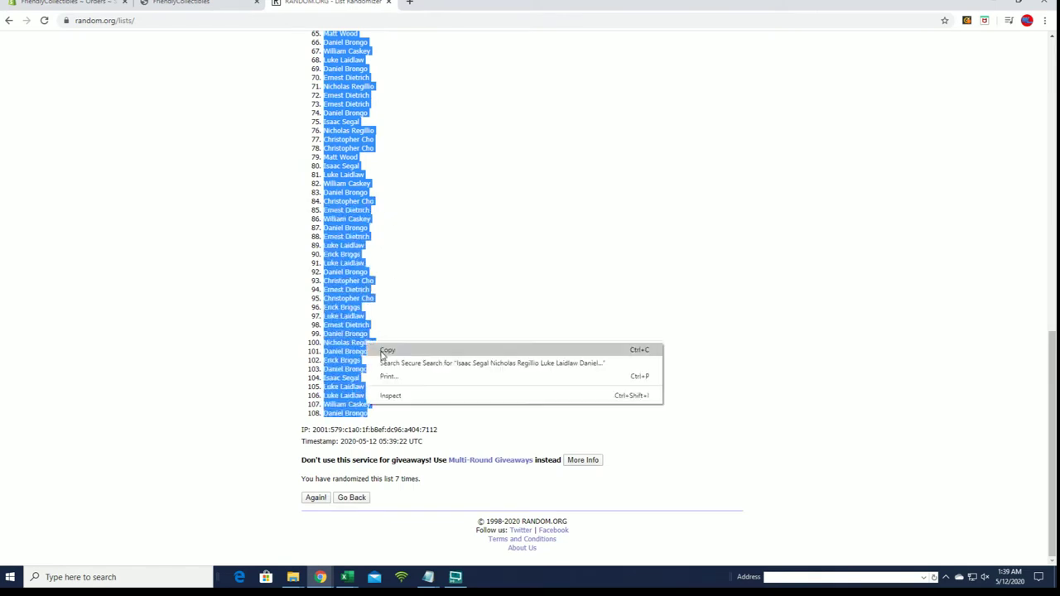
pyautogui.press('Escape')
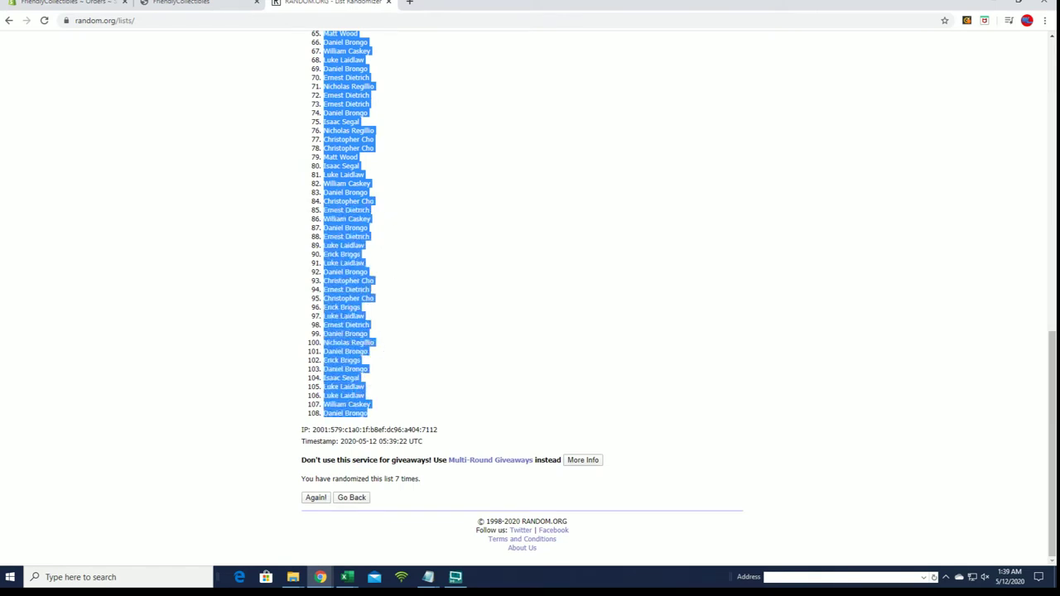
# Switch to Excel, paste the owner names as unformatted text into the OWNERS column from A2, and select cell B2 under PLAYERS
pyautogui.hotkey('alt', 'Tab')
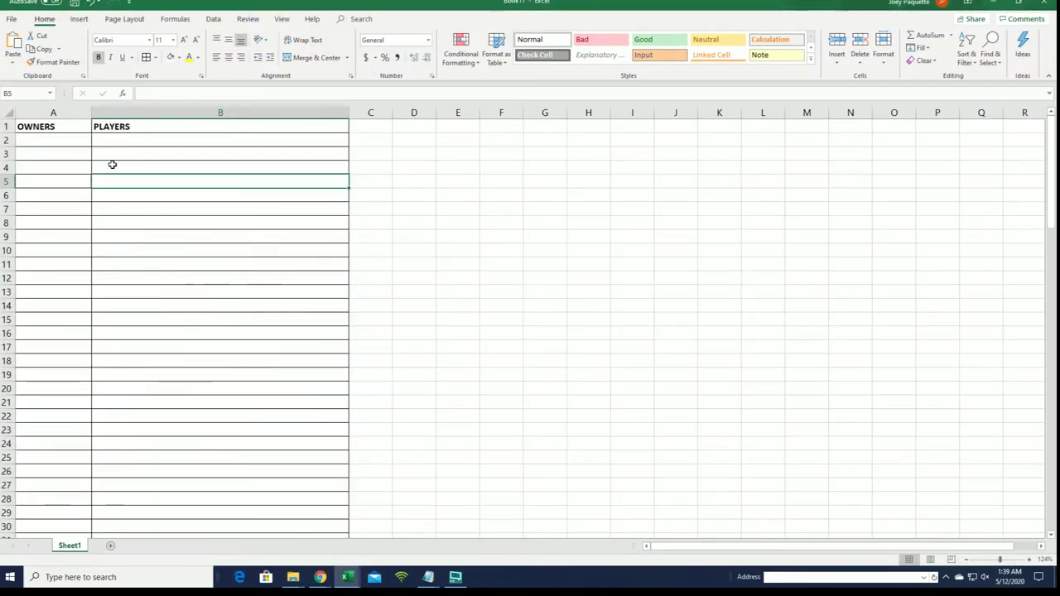
pyautogui.rightClick(69, 138)
pyautogui.click(99, 203)
pyautogui.click(60, 141)
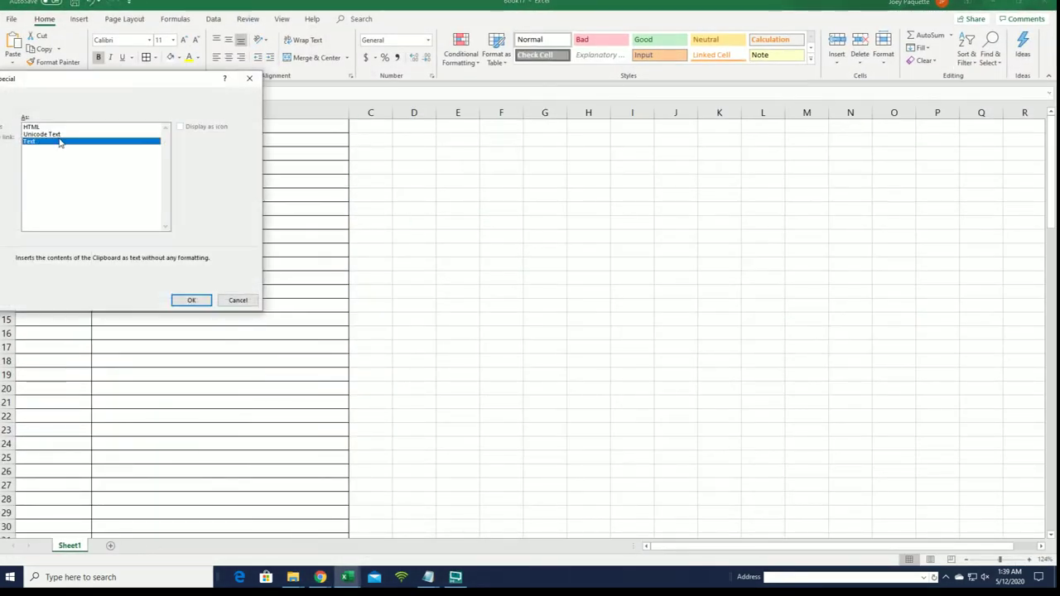
pyautogui.click(192, 300)
pyautogui.click(191, 272)
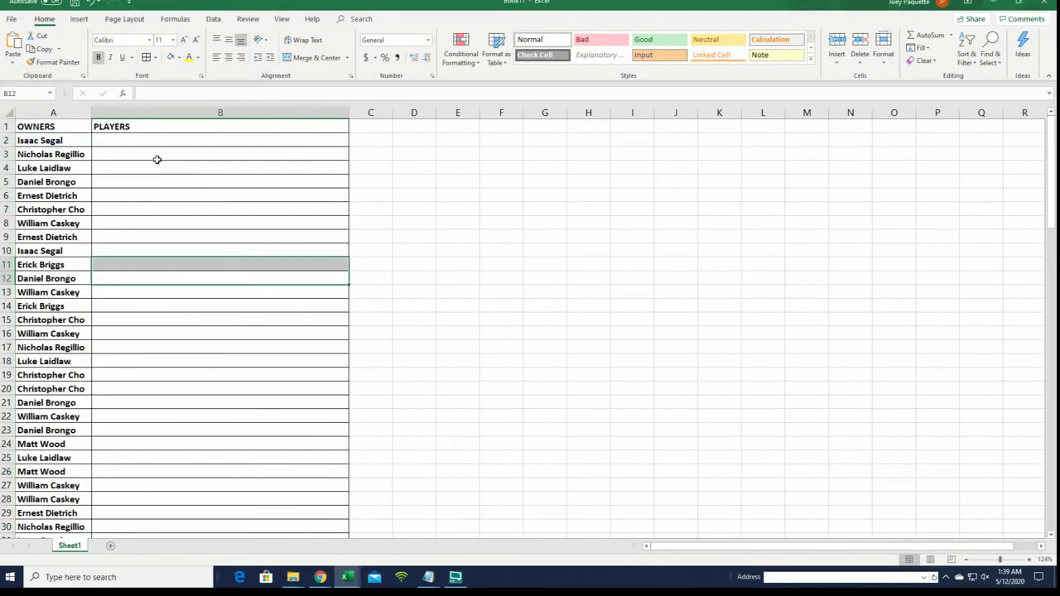
pyautogui.scroll(-12, 158, 157)
pyautogui.scroll(-15, 159, 157)
pyautogui.scroll(20, 161, 149)
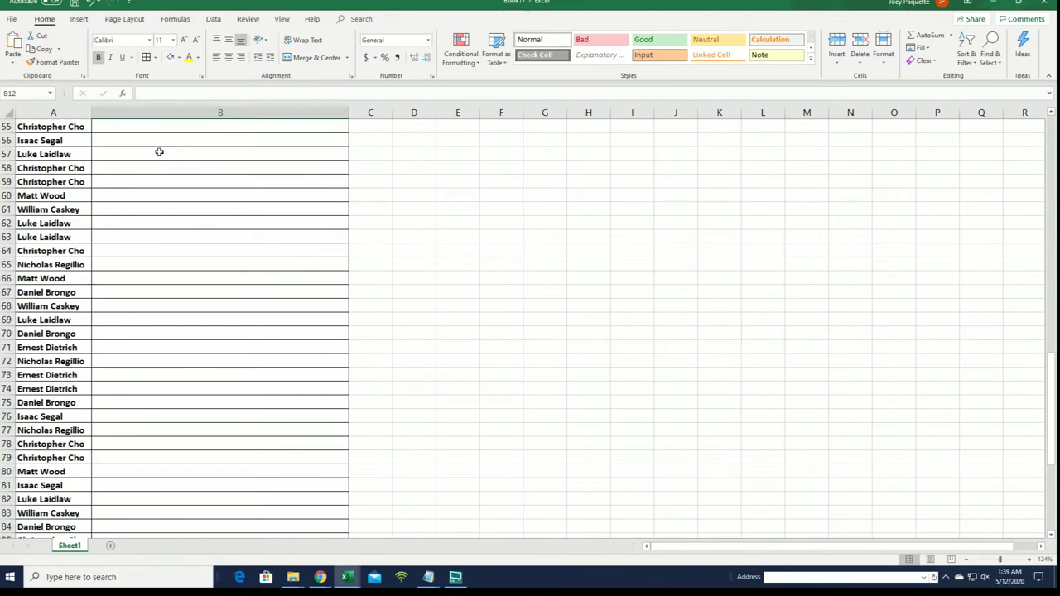
pyautogui.scroll(6, 162, 143)
pyautogui.click(132, 141)
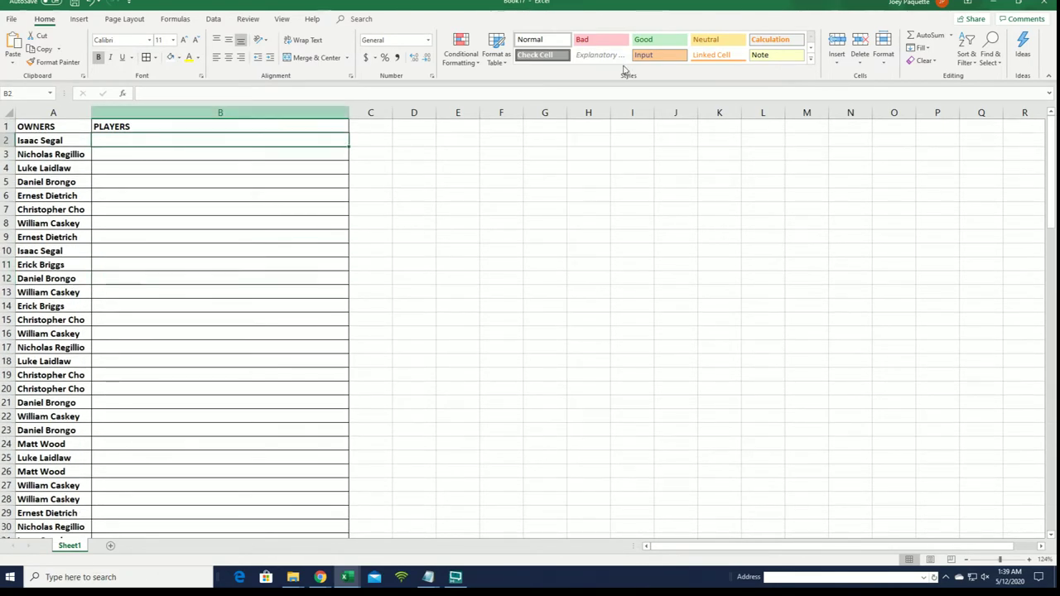
# Switch back to the browser and open a blank List Randomizer form
pyautogui.hotkey('alt', 'Tab')
pyautogui.scroll(15, 473, 105)
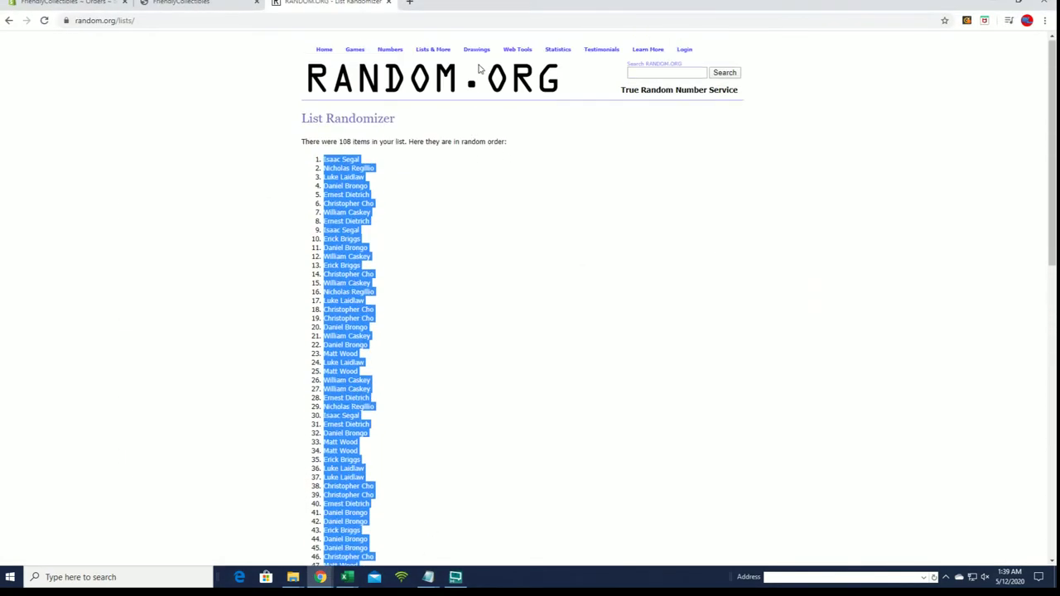
pyautogui.click(441, 64)
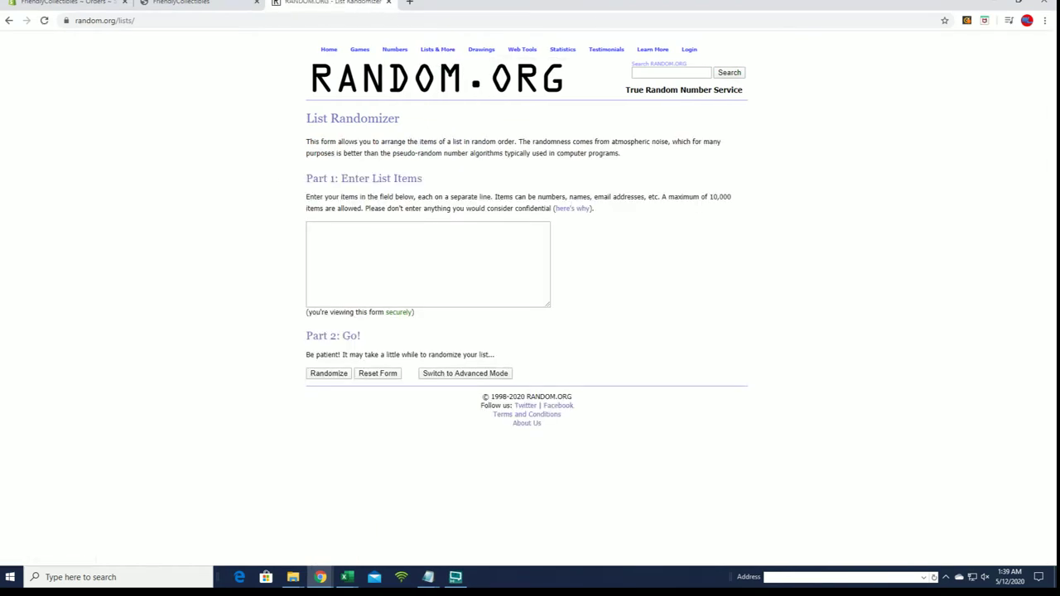
# Copy the player list in Notepad, from "1980 Miracle on Ice Team/Houston Cougars Phi Slama Jama" through "Warren Moon", into the randomizer's items field
pyautogui.hotkey('alt', 'Tab')
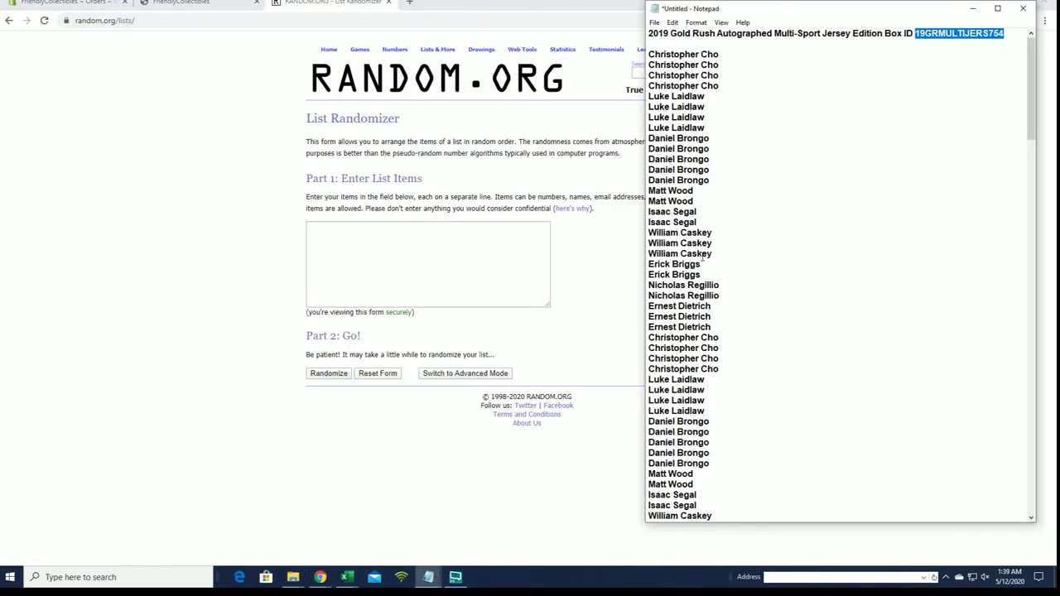
pyautogui.scroll(-15, 828, 186)
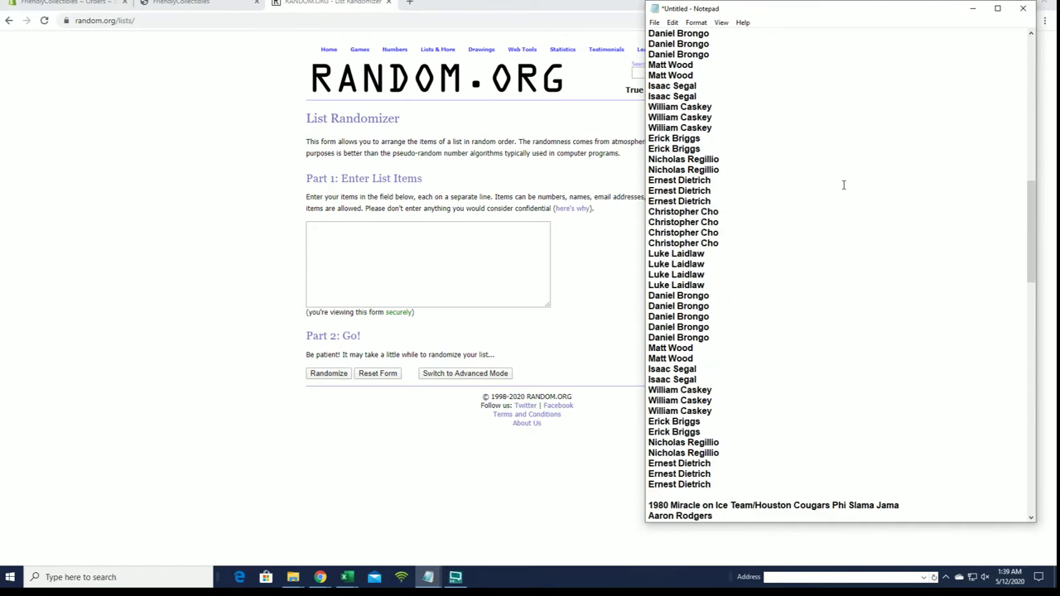
pyautogui.scroll(-6, 844, 185)
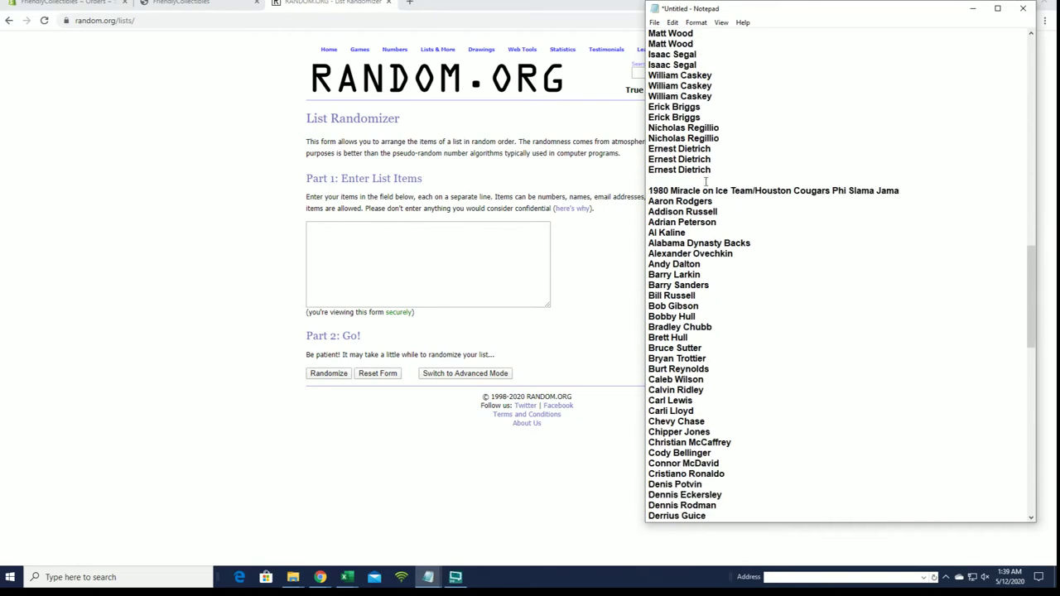
pyautogui.moveTo(648, 190); pyautogui.dragTo(729, 518)
pyautogui.rightClick(745, 333)
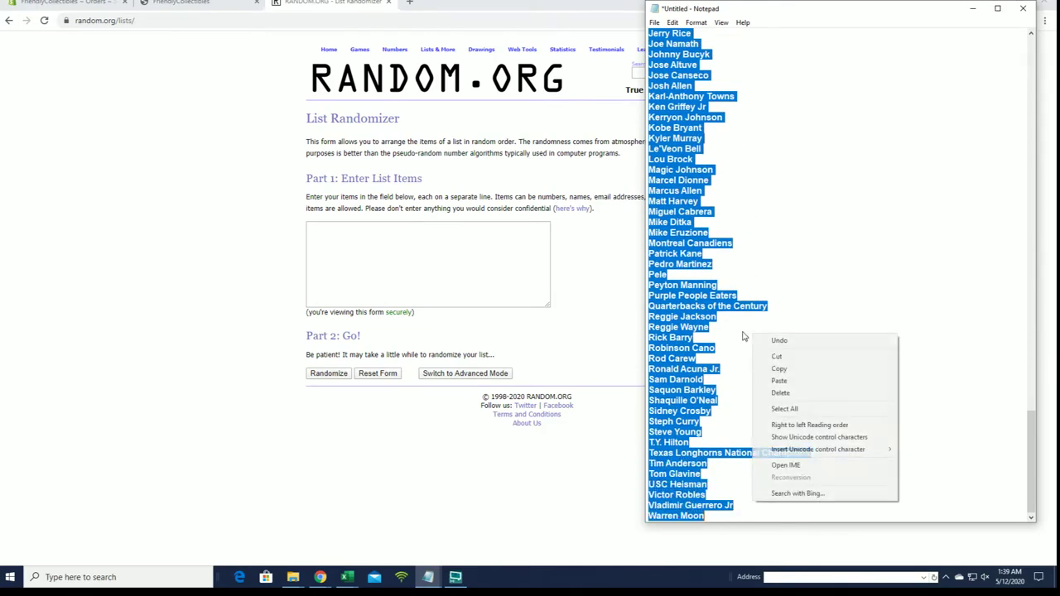
pyautogui.click(817, 369)
pyautogui.click(398, 230)
pyautogui.rightClick(398, 227)
pyautogui.click(454, 312)
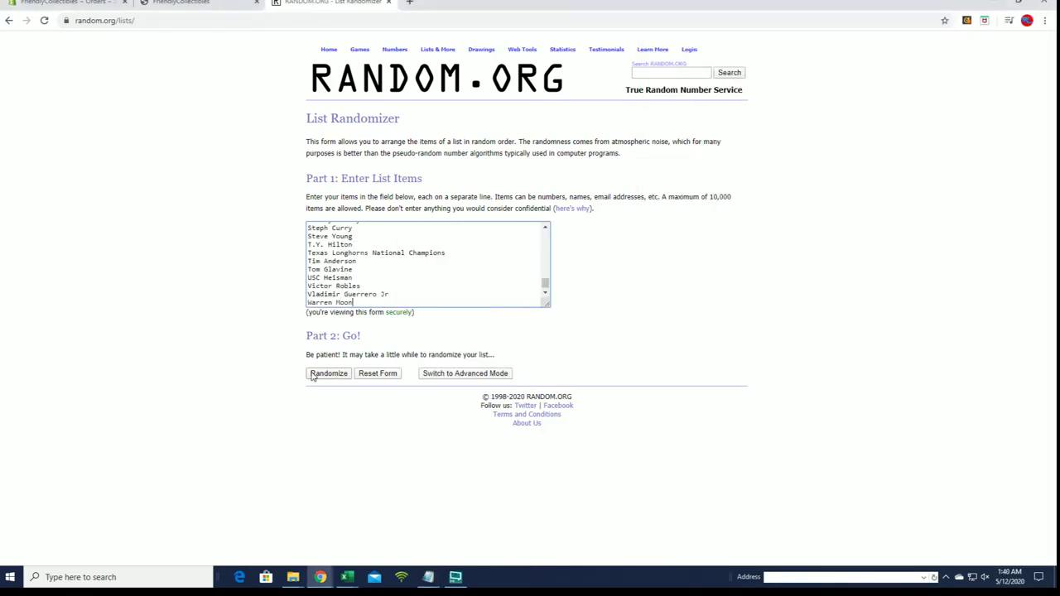
# Randomize the player list seven times in total
pyautogui.click(315, 374)
pyautogui.scroll(-8, 313, 414)
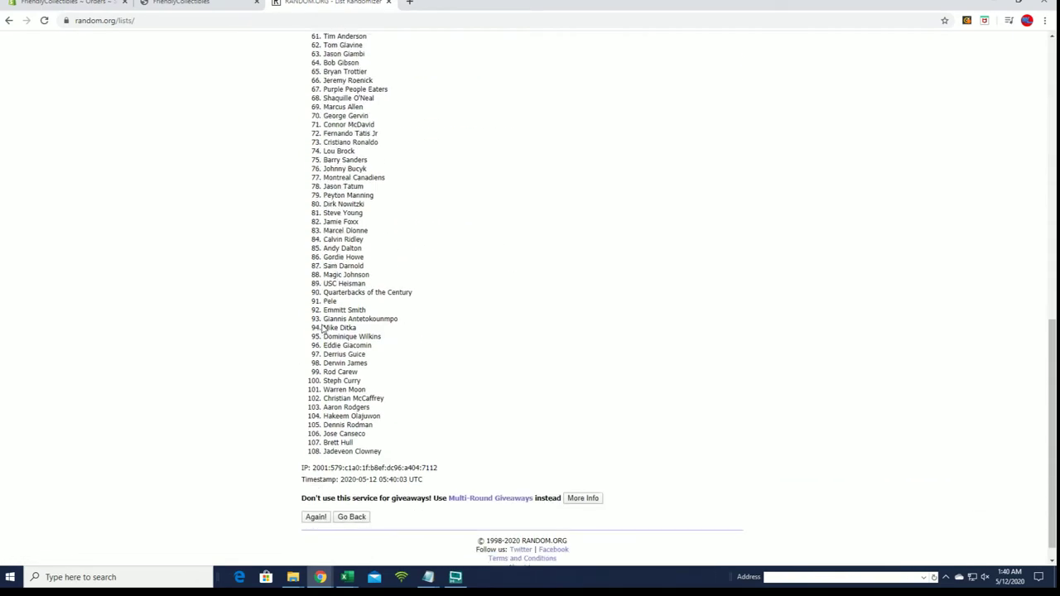
pyautogui.click(314, 497)
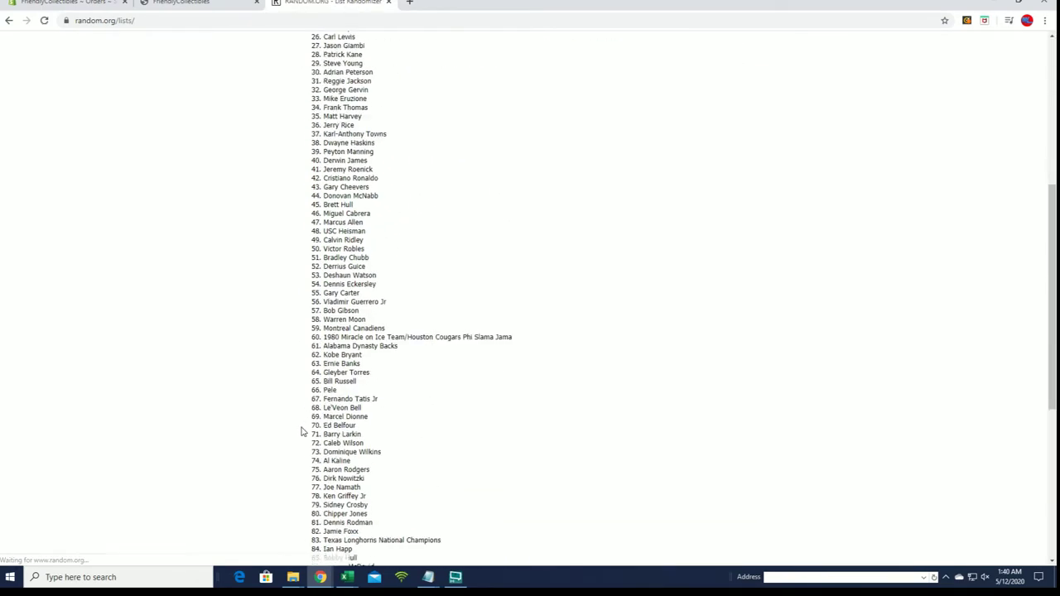
pyautogui.click(314, 499)
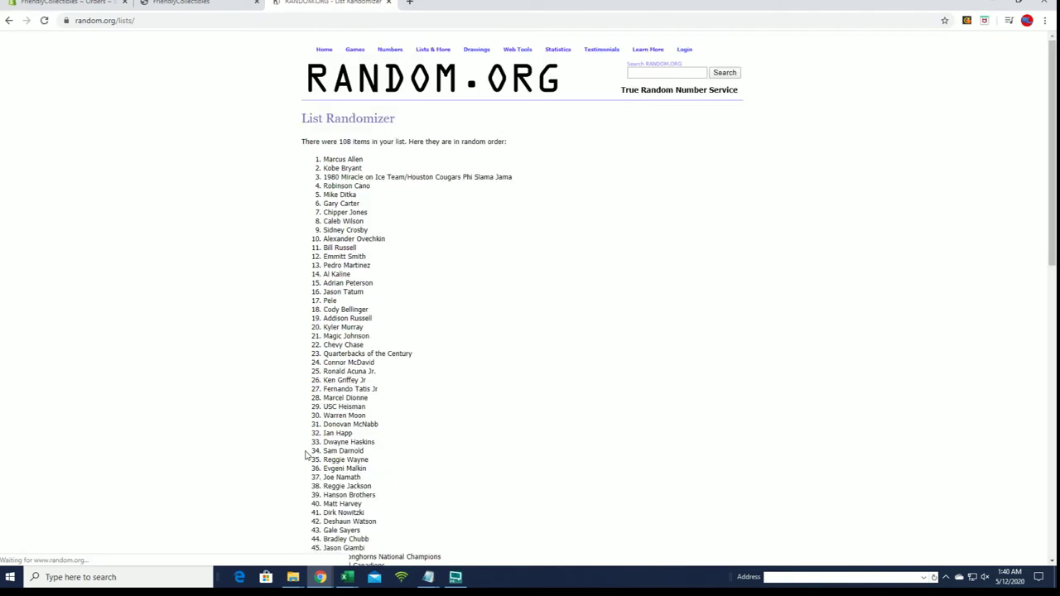
pyautogui.scroll(-7, 308, 451)
pyautogui.scroll(-3, 308, 452)
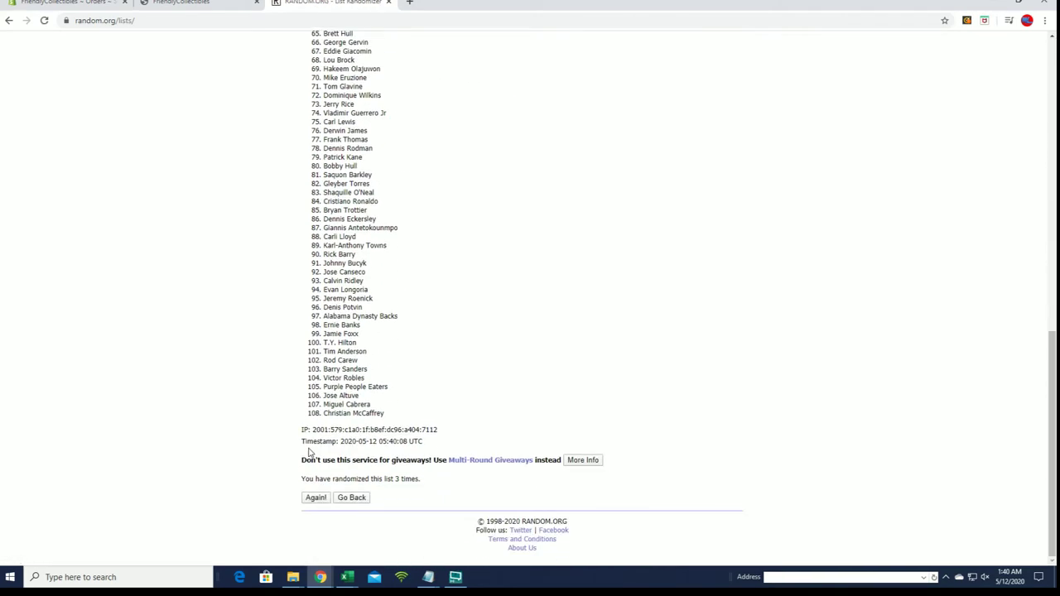
pyautogui.click(307, 500)
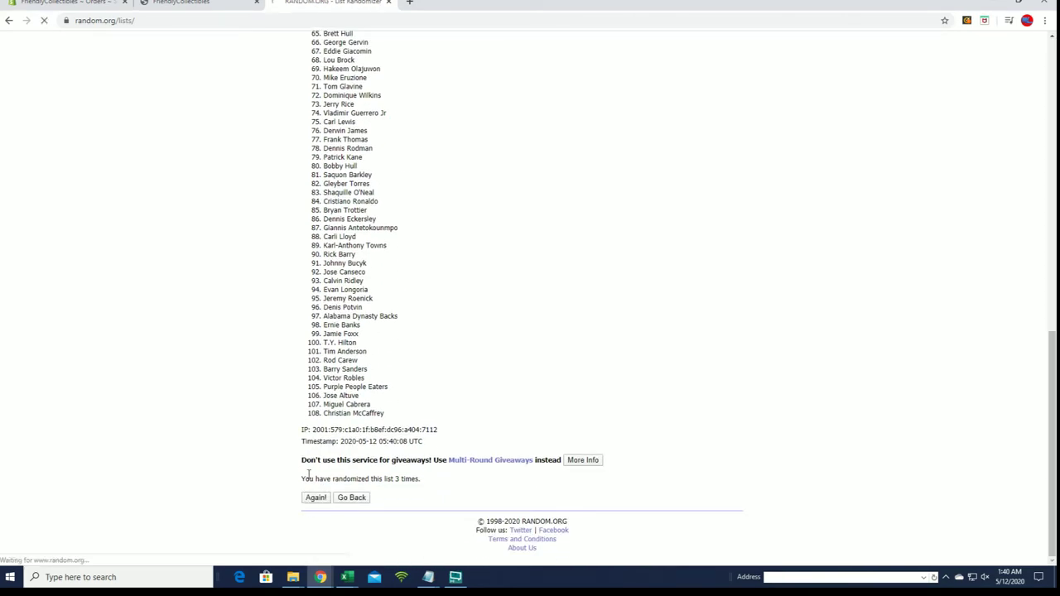
pyautogui.scroll(-10, 308, 447)
pyautogui.click(322, 497)
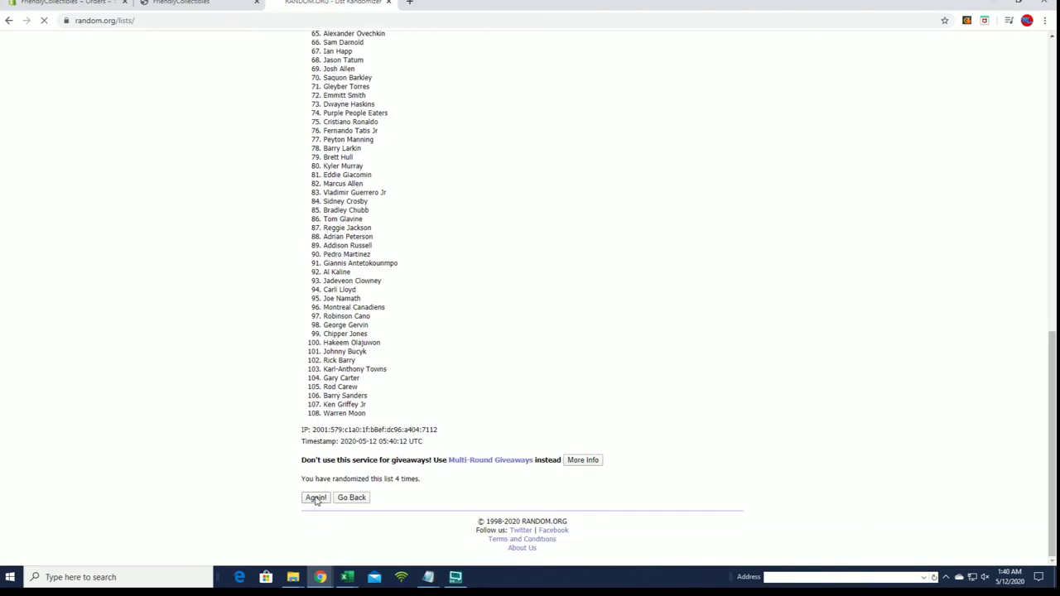
pyautogui.scroll(-10, 298, 442)
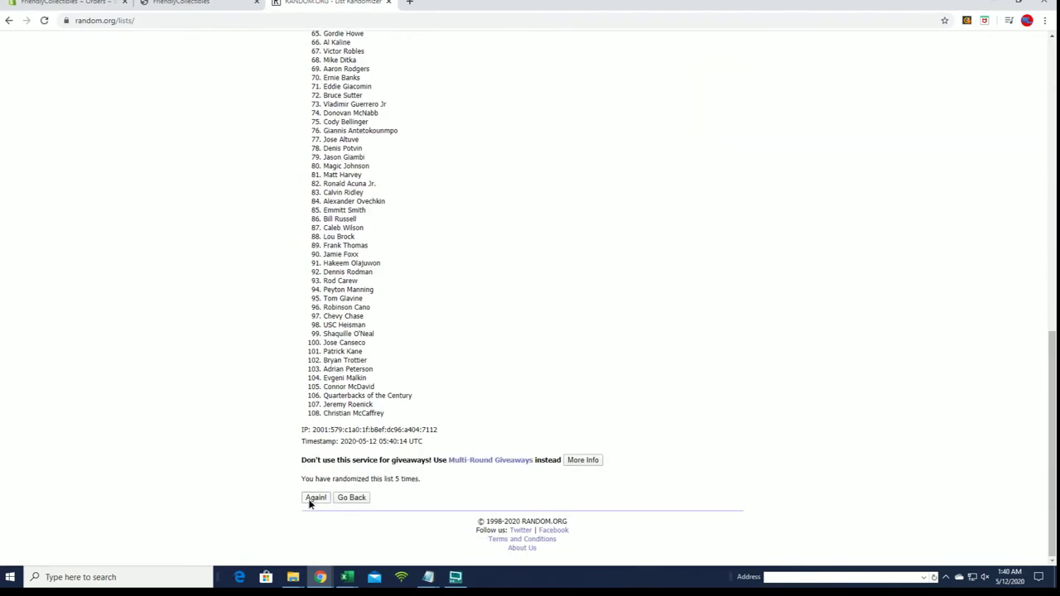
pyautogui.click(312, 498)
pyautogui.scroll(-10, 311, 472)
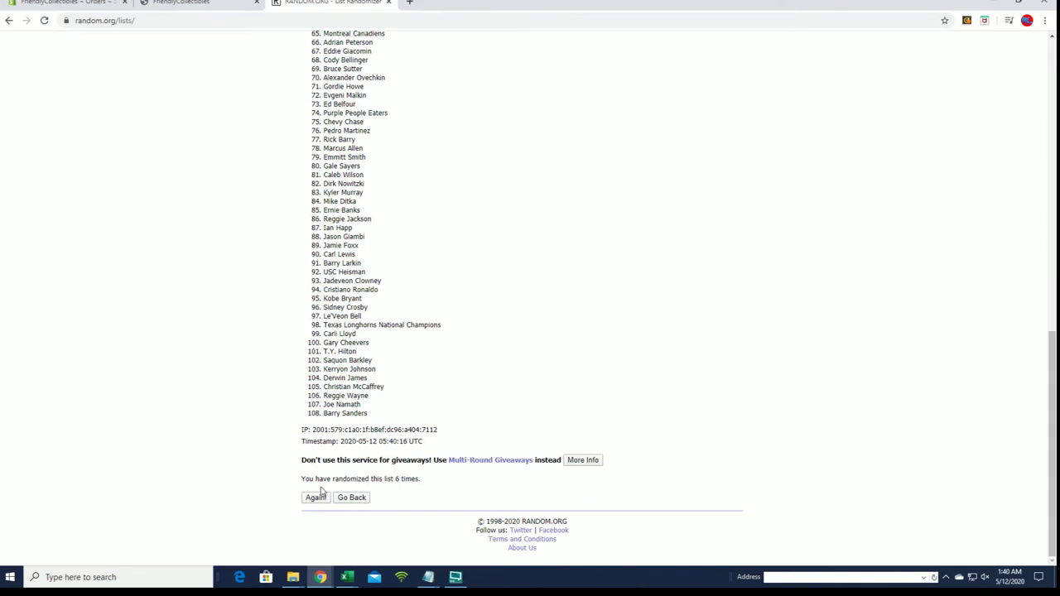
pyautogui.click(320, 497)
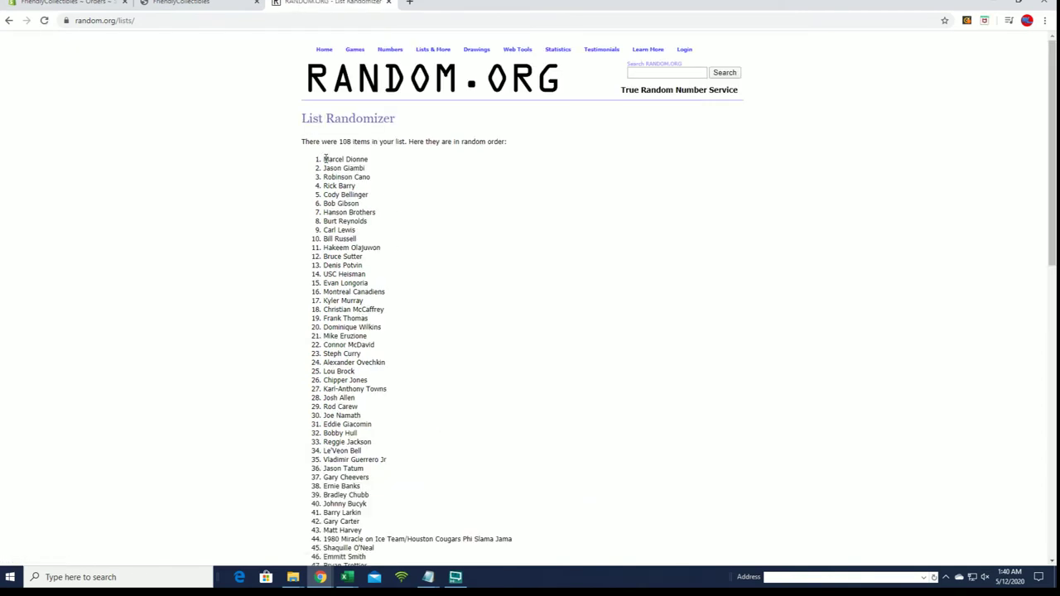
# Copy the entire randomized player list from the List Randomizer results, from item 1 through the last item
pyautogui.moveTo(324, 159); pyautogui.dragTo(414, 227)
pyautogui.scroll(-5, 383, 232)
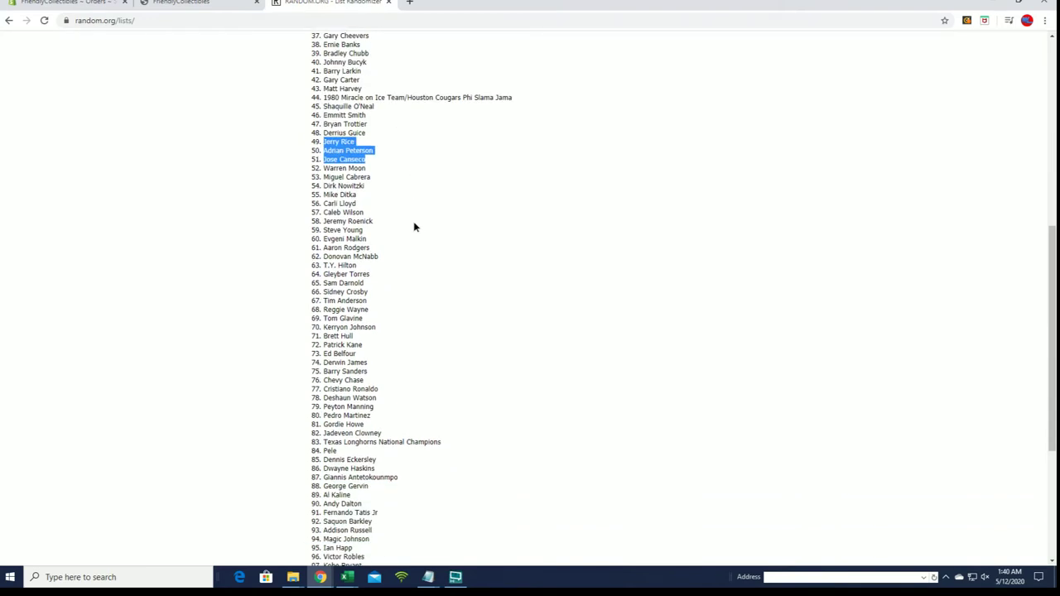
pyautogui.scroll(-3, 395, 361)
pyautogui.moveTo(368, 414); pyautogui.dragTo(325, 159)
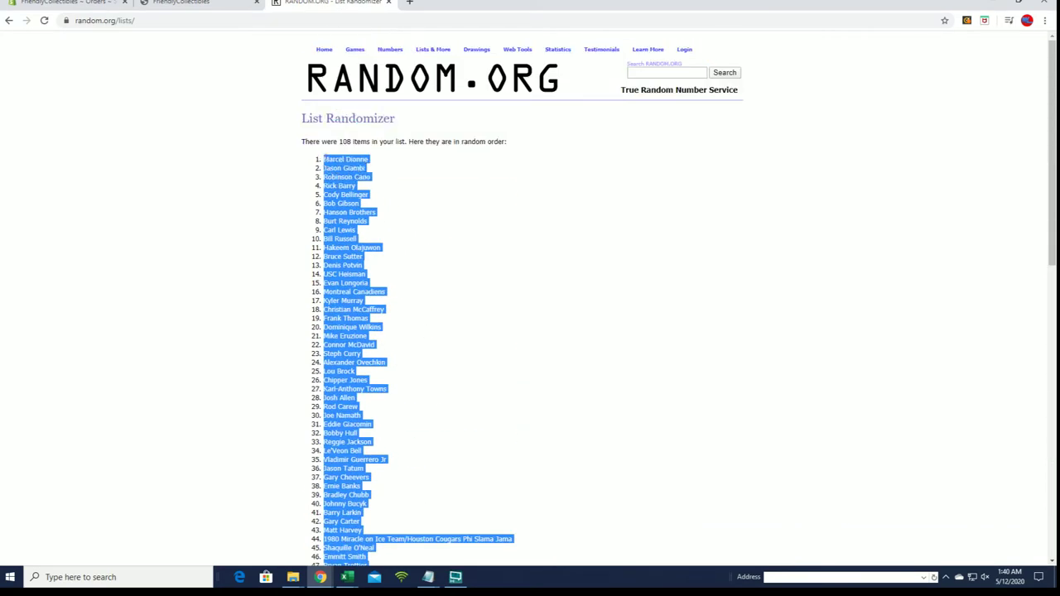
pyautogui.rightClick(328, 160)
pyautogui.click(354, 171)
# Switch to Excel and paste the randomized players as plain Text into the PLAYERS column from cell B2
pyautogui.click(347, 577)
pyautogui.click(224, 152)
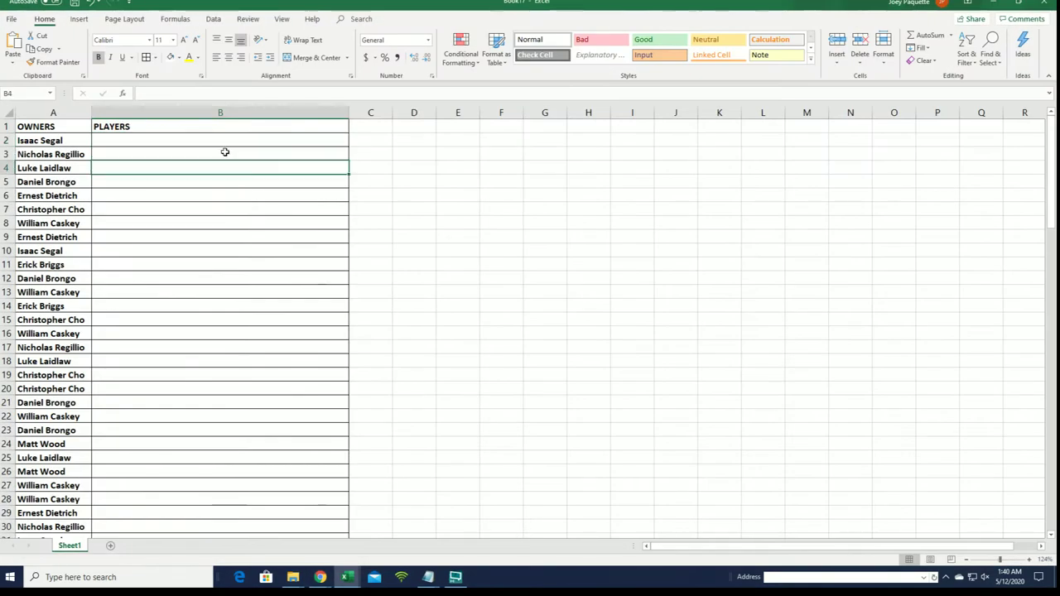
pyautogui.click(173, 137)
pyautogui.rightClick(172, 137)
pyautogui.click(227, 206)
pyautogui.click(190, 145)
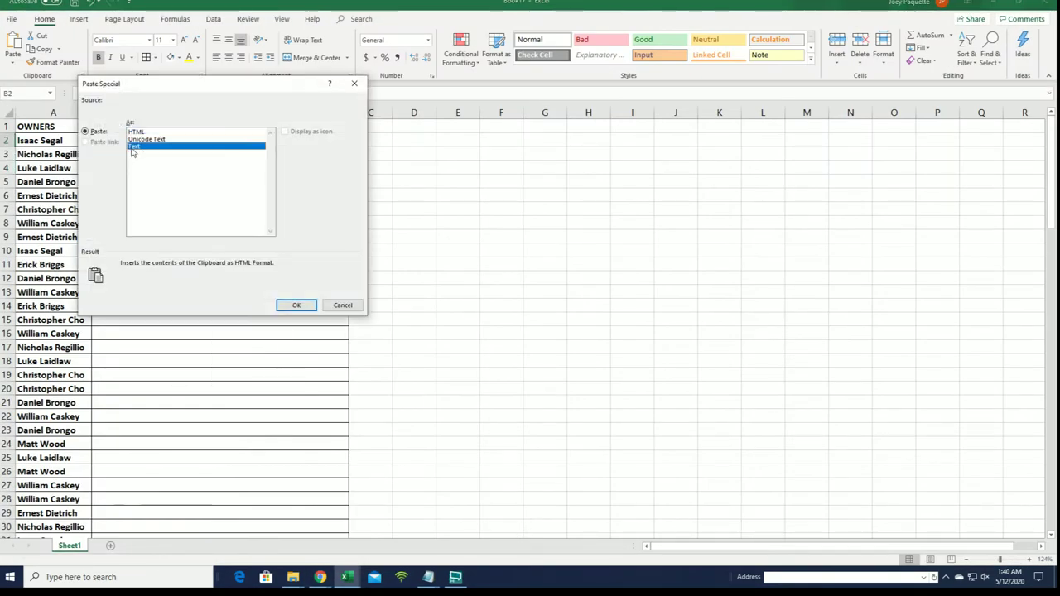
pyautogui.click(295, 306)
# Check the pasted players against the owners down the whole list, then select the first owner in cell A2
pyautogui.scroll(-17, 270, 166)
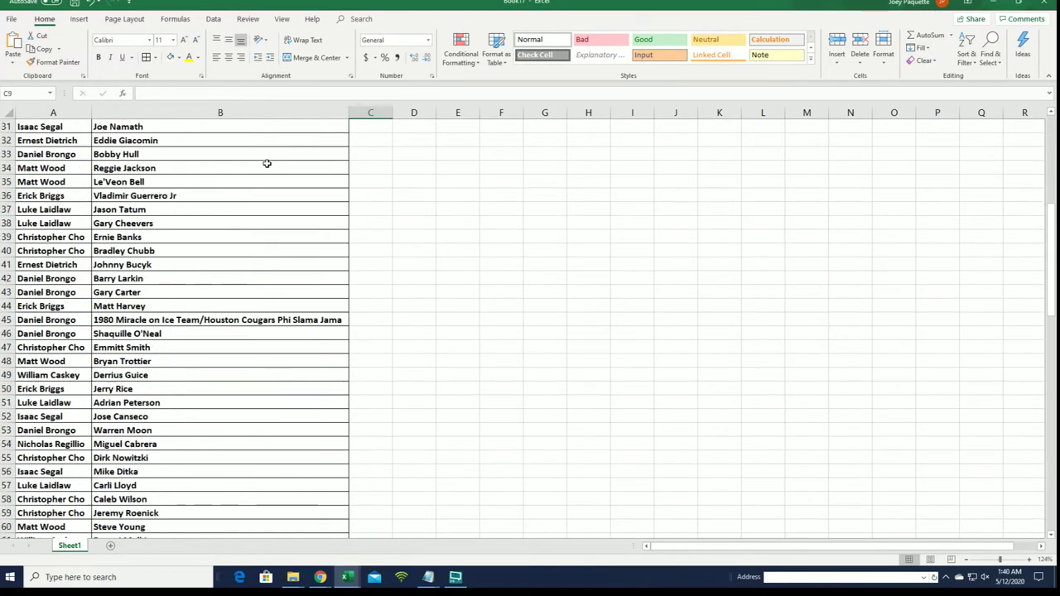
pyautogui.scroll(-12, 272, 160)
pyautogui.scroll(20, 274, 157)
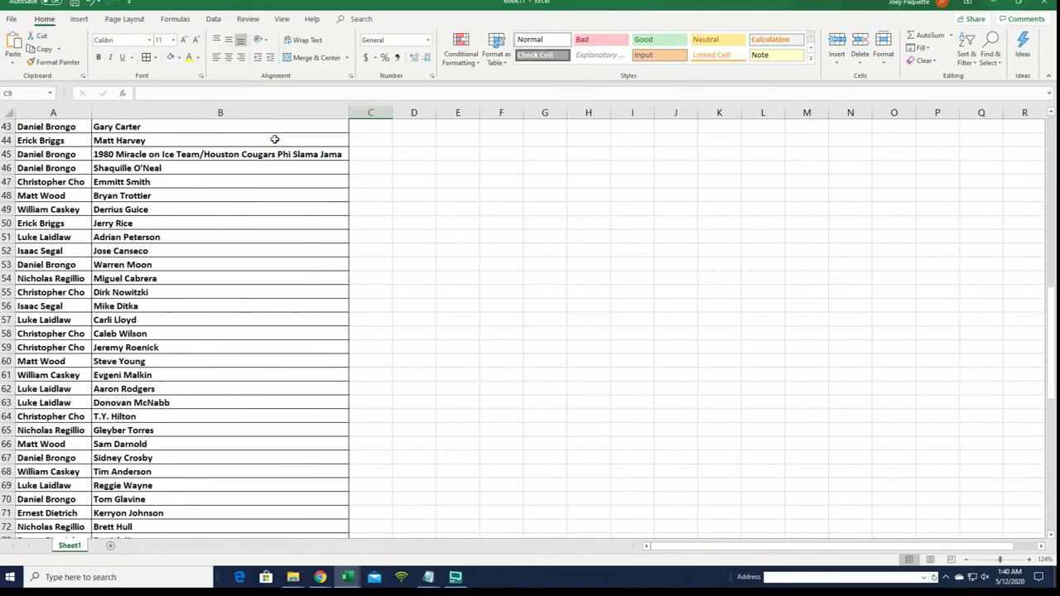
pyautogui.scroll(3, 275, 137)
pyautogui.click(70, 140)
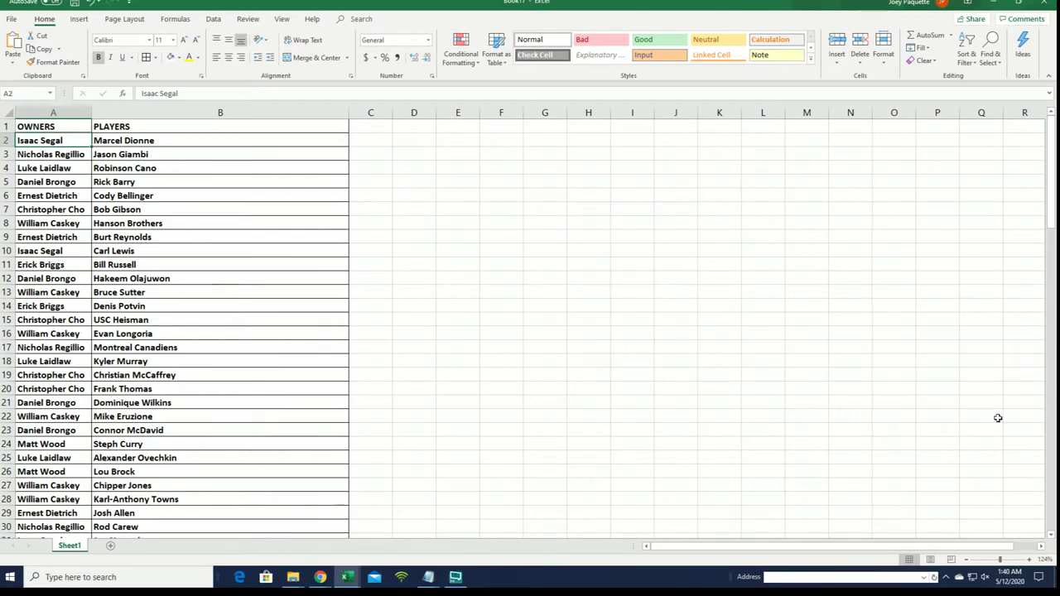
# Enlarge the sheet to 400% and review every owner and player pairing from row 2 to the list's end, returning to the first row
pyautogui.moveTo(1000, 560); pyautogui.dragTo(1027, 560)
pyautogui.scroll(1, 743, 350)
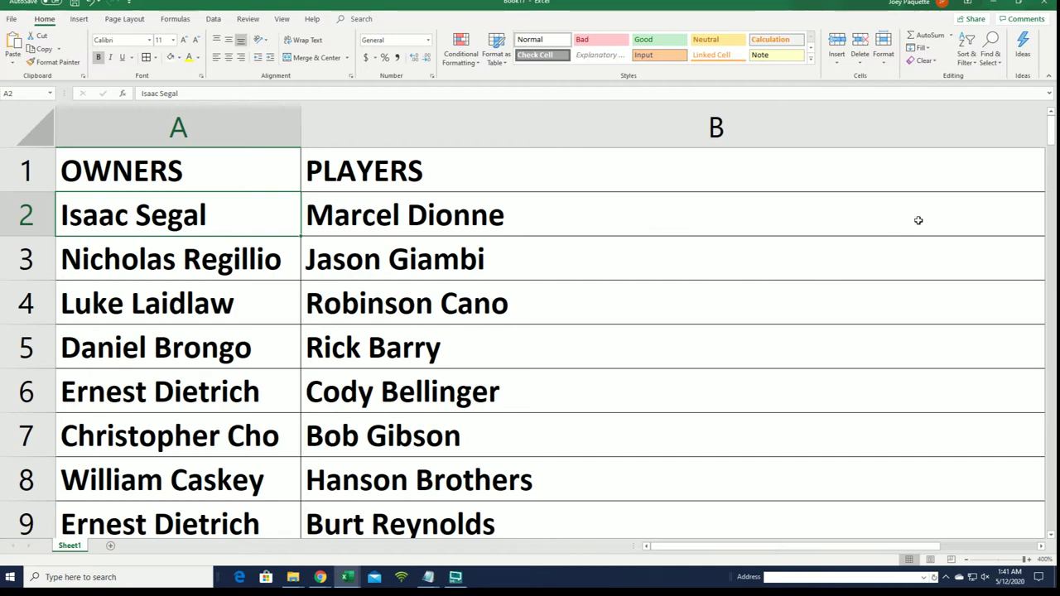
pyautogui.moveTo(1053, 131); pyautogui.dragTo(1054, 172)
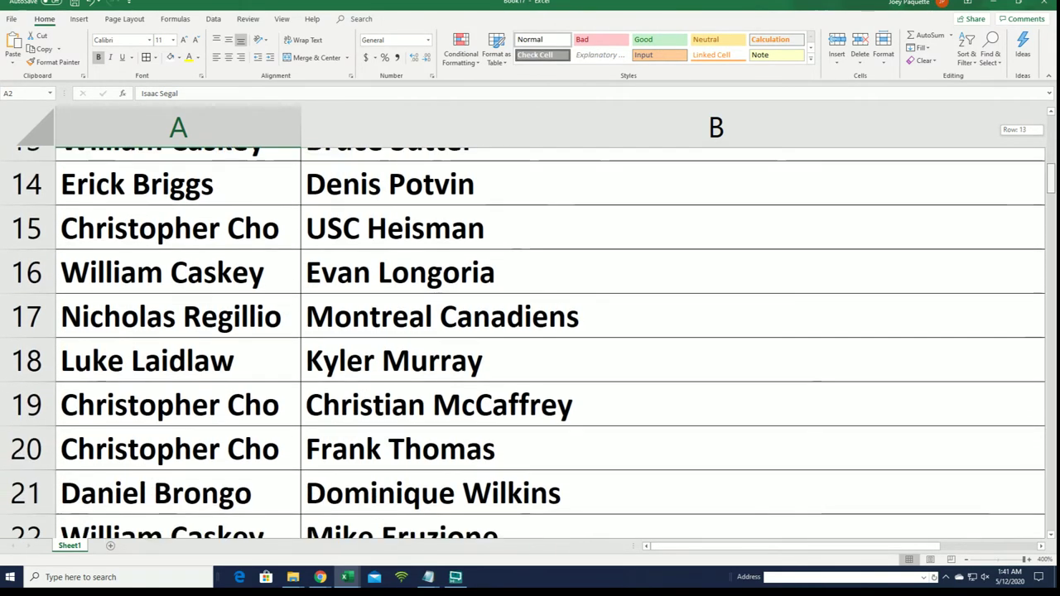
pyautogui.moveTo(1051, 194); pyautogui.dragTo(1052, 258)
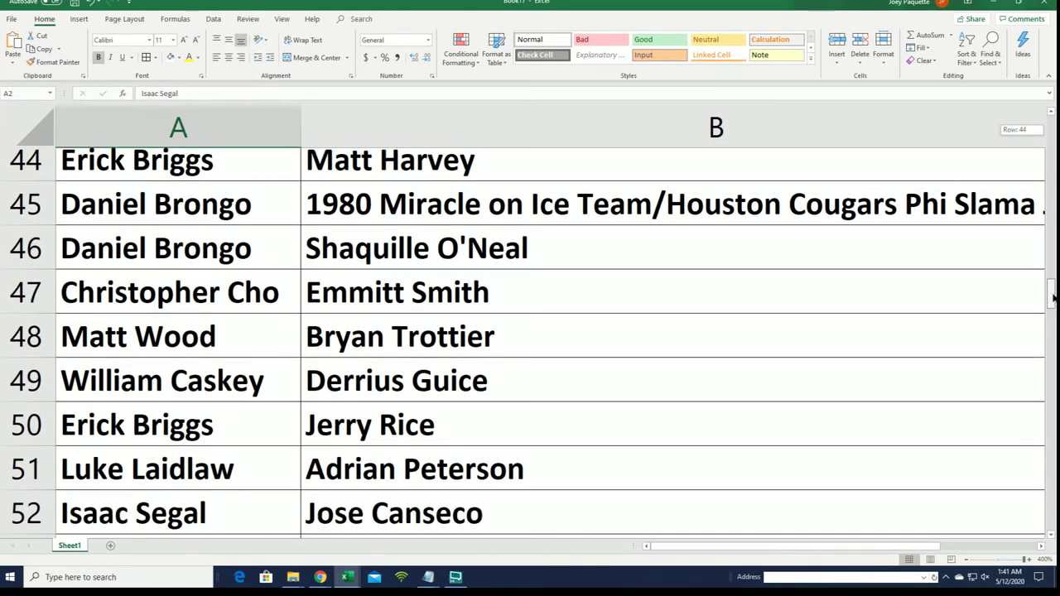
pyautogui.moveTo(1051, 298); pyautogui.dragTo(1046, 337)
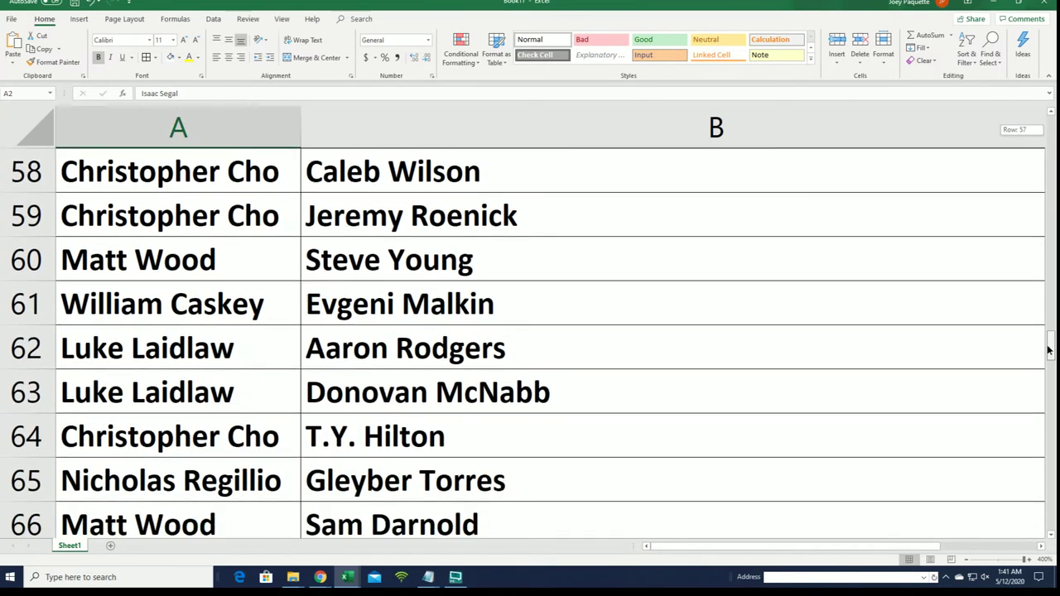
pyautogui.moveTo(1049, 354); pyautogui.dragTo(1052, 400)
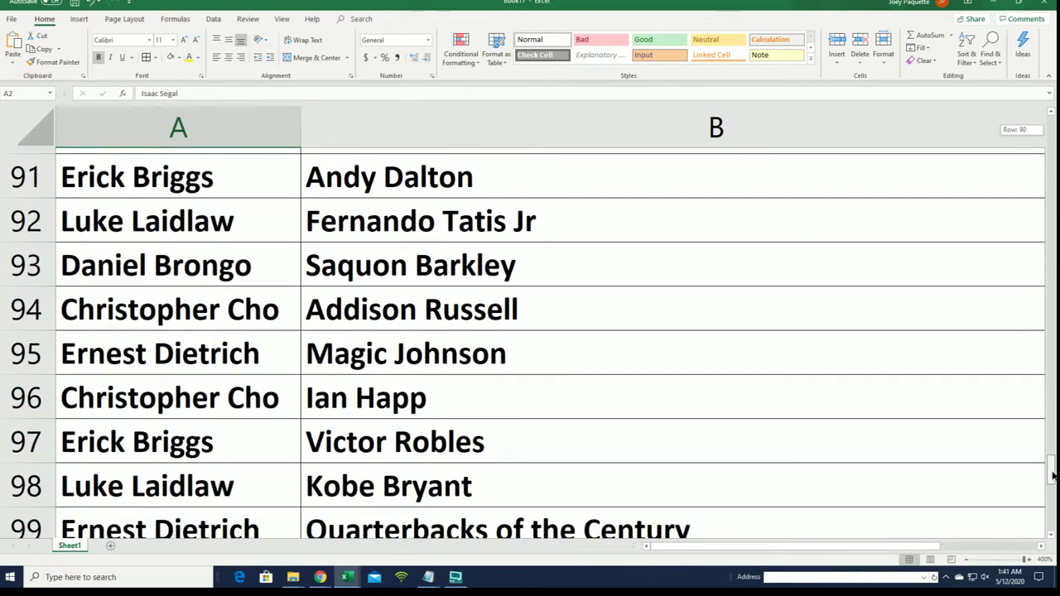
pyautogui.moveTo(1053, 492); pyautogui.dragTo(1051, 131)
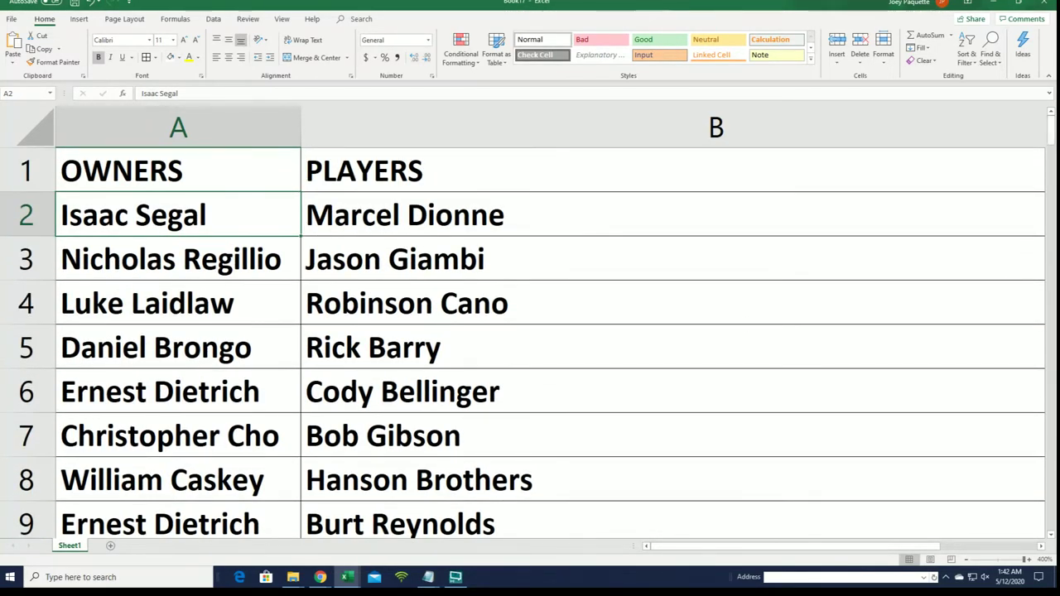